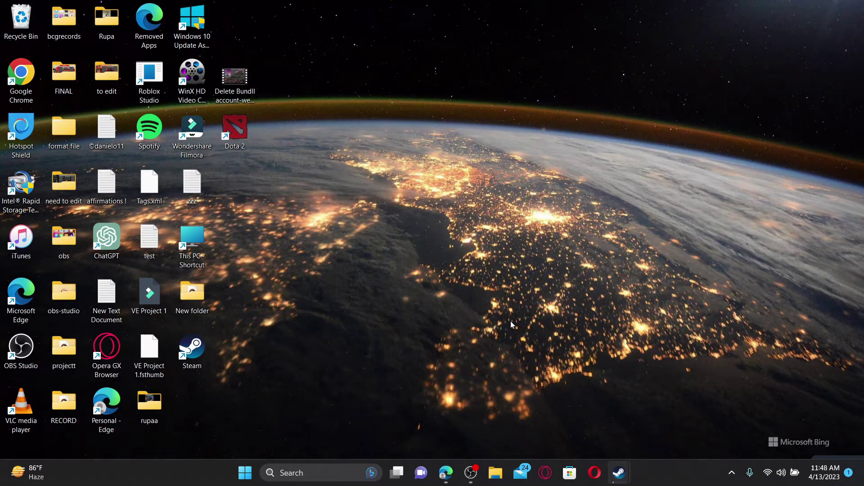
Step: Launch Microsoft Edge and go to sap.com
click(445, 473)
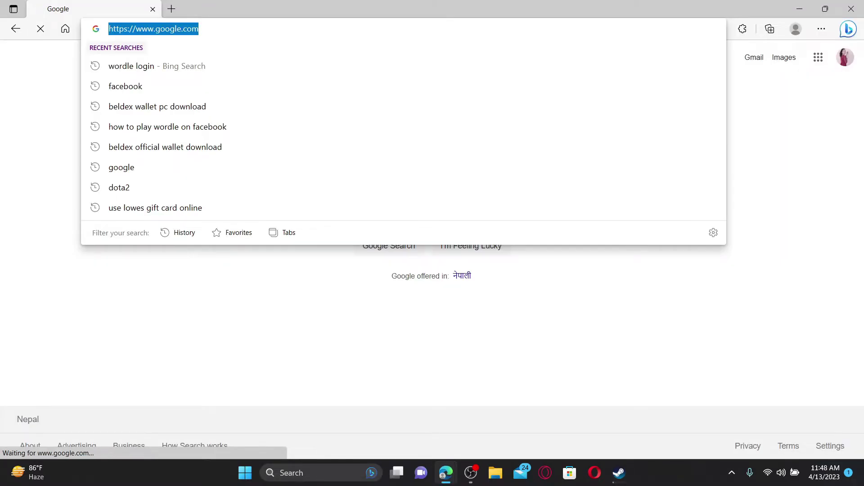
text(sap)
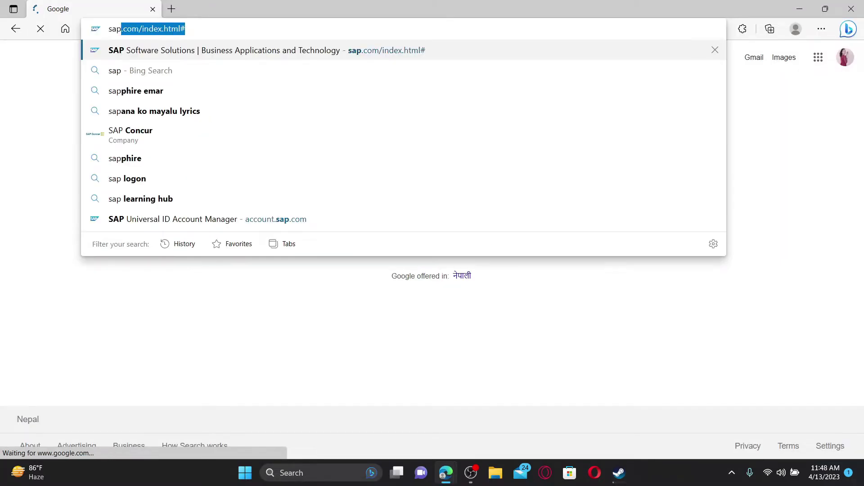
text(.com)
key(Return)
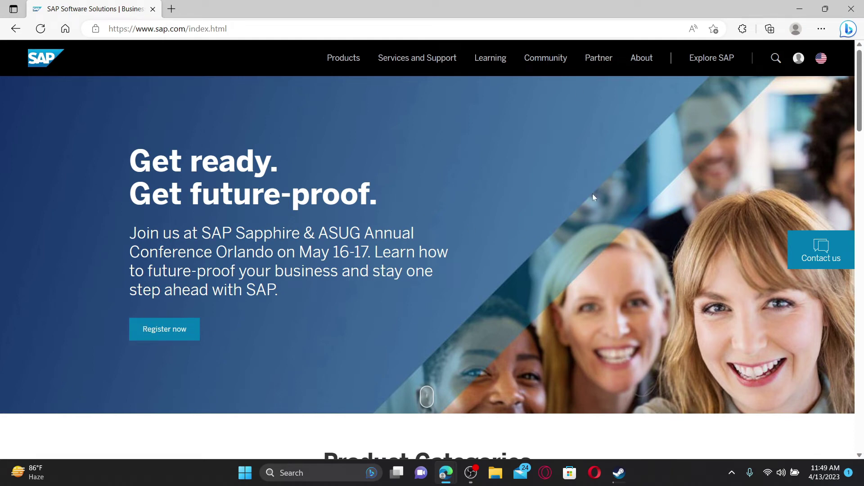
Step: Go to Manage my Account from the profile menu and show its Personal Info page
click(798, 60)
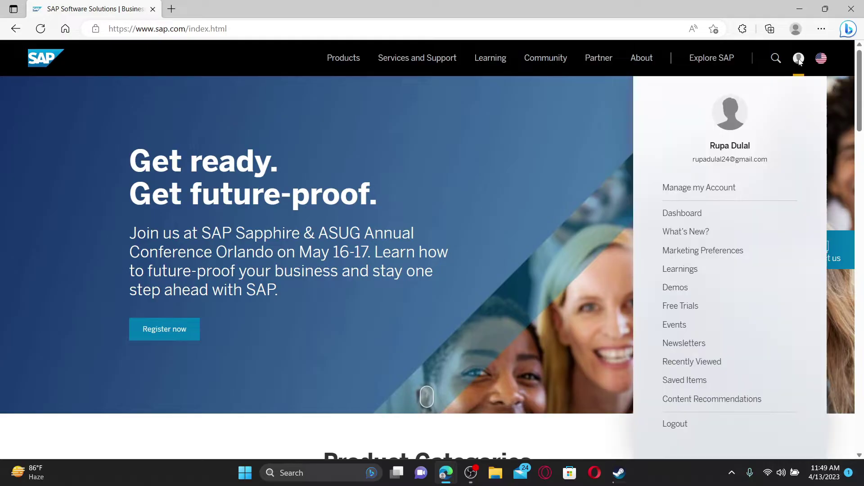
click(695, 195)
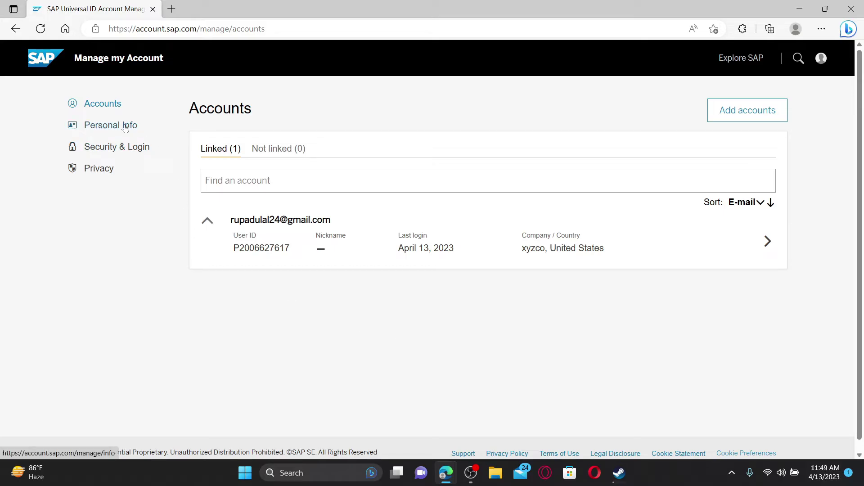
click(126, 128)
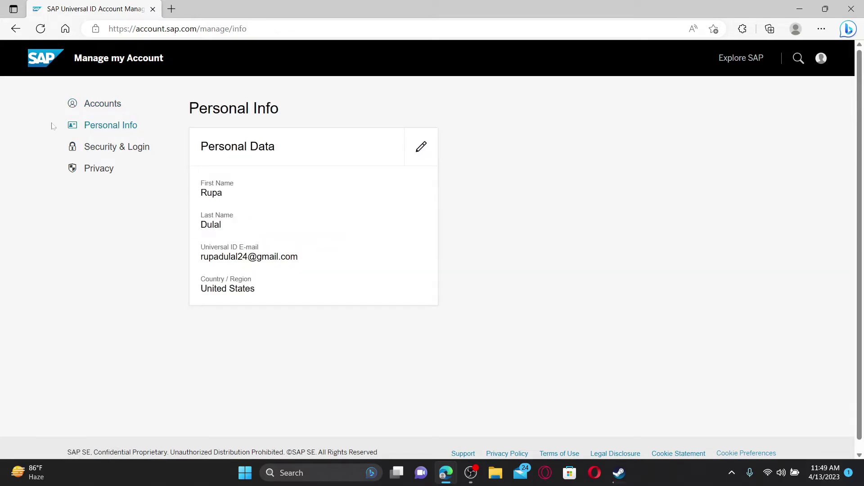
Step: Make the Personal Data form editable and list the Universal ID e-mail choices
click(420, 150)
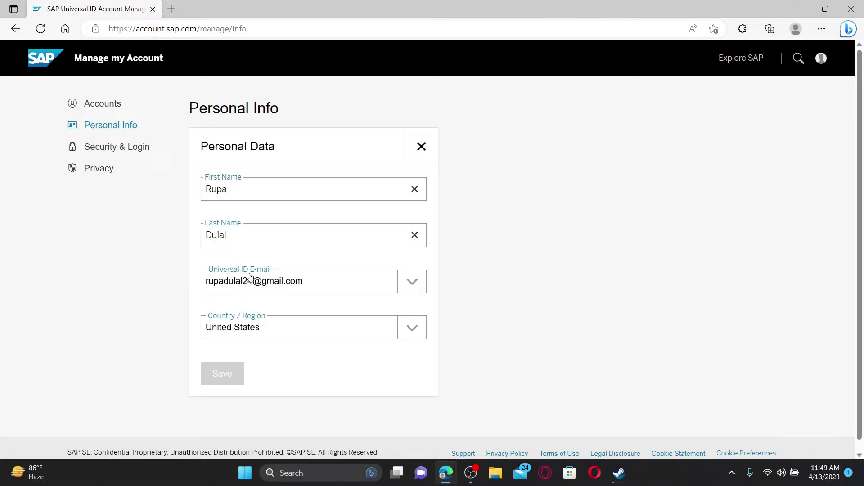
click(412, 284)
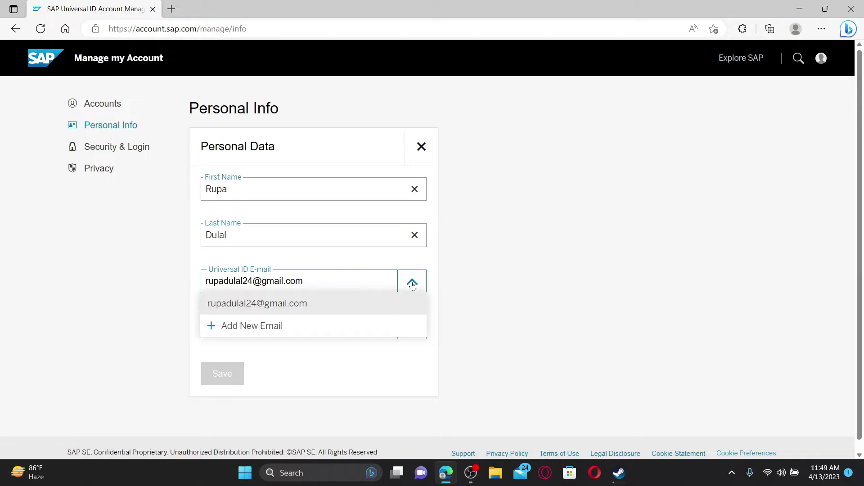
Step: Add and submit a new Gmail address as the Universal ID e-mail
click(215, 325)
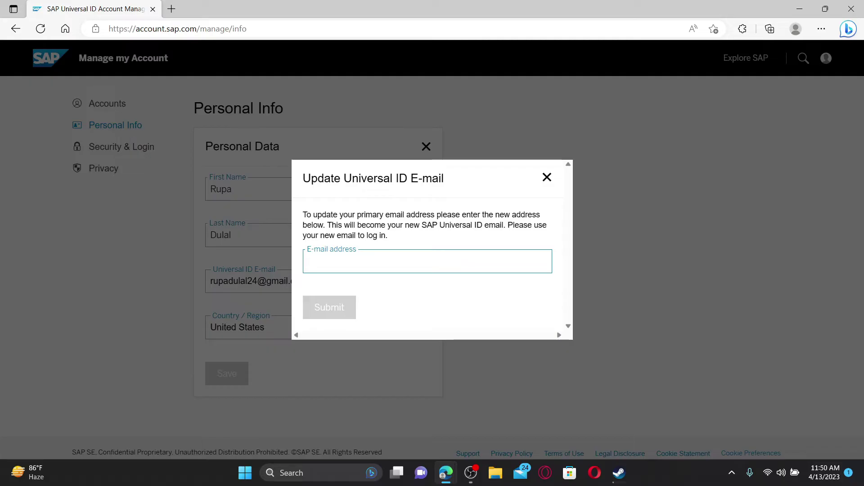
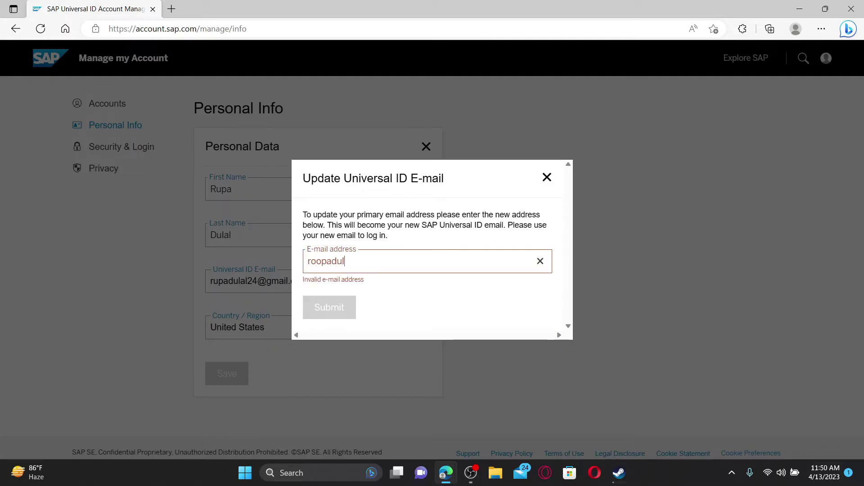
click(334, 307)
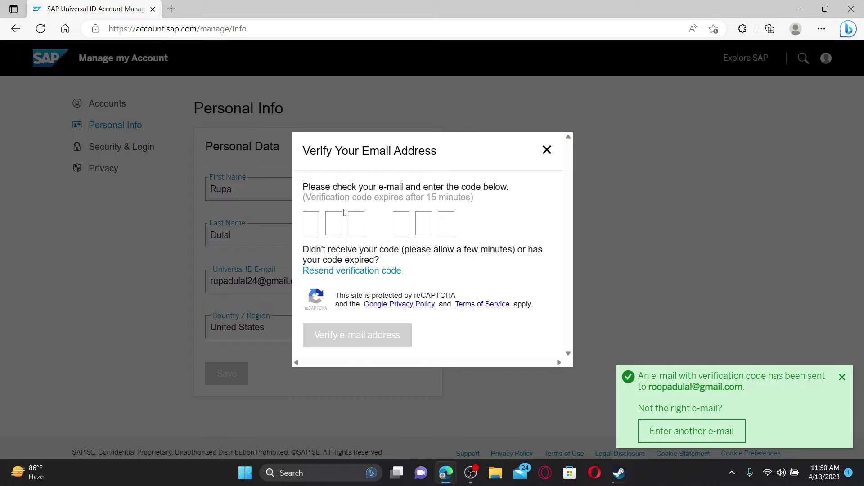
Step: In a new tab, open the SAP Email Verification message in Gmail
click(170, 9)
text(gma)
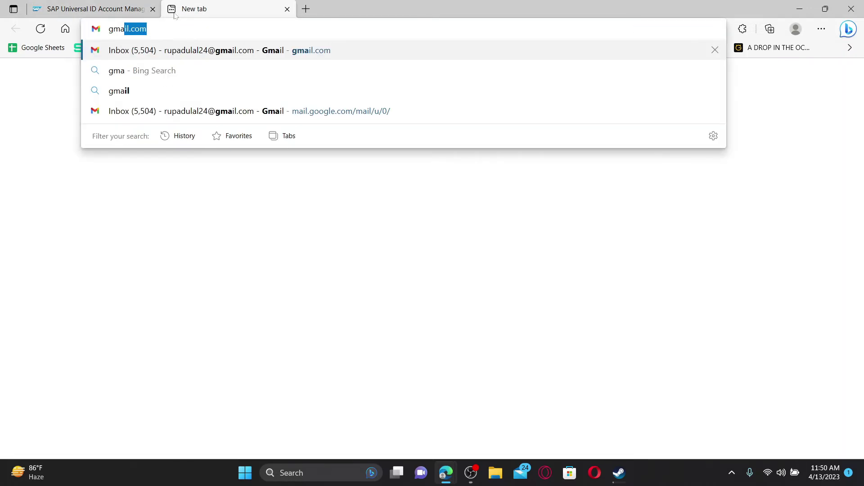
key(Return)
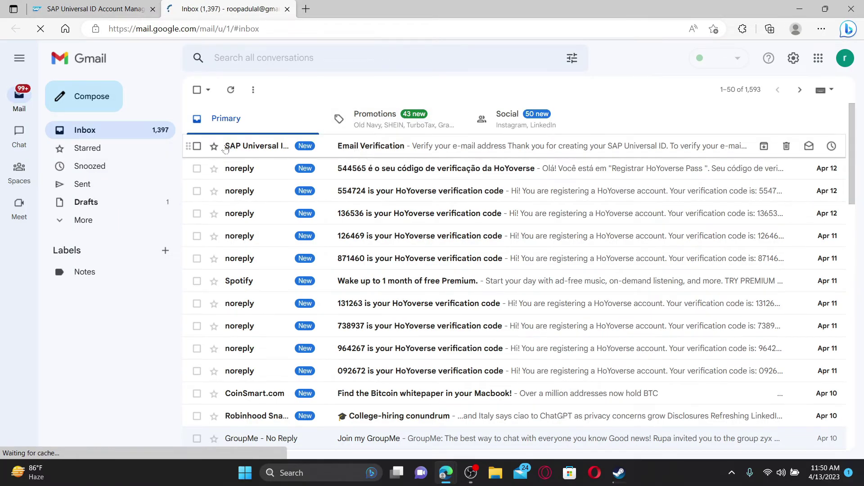
click(379, 150)
scroll(378, 150, down, 3)
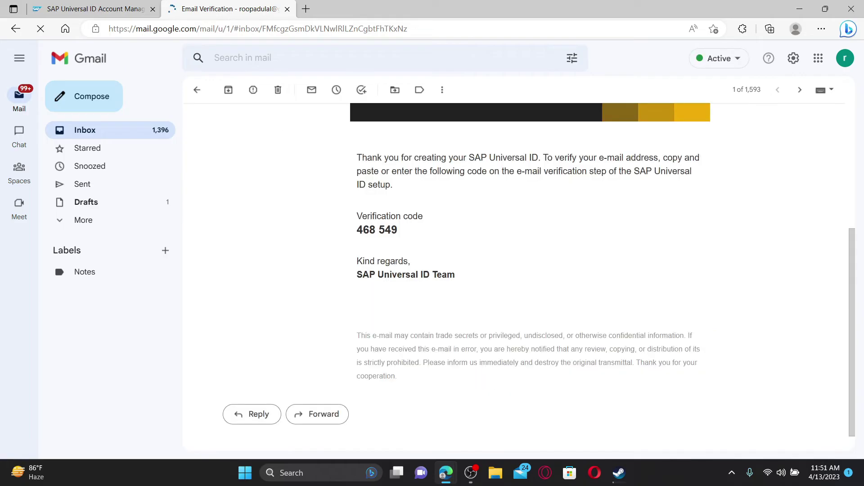
drag(358, 233, 398, 231)
key(ctrl+c)
key(ctrl+Tab)
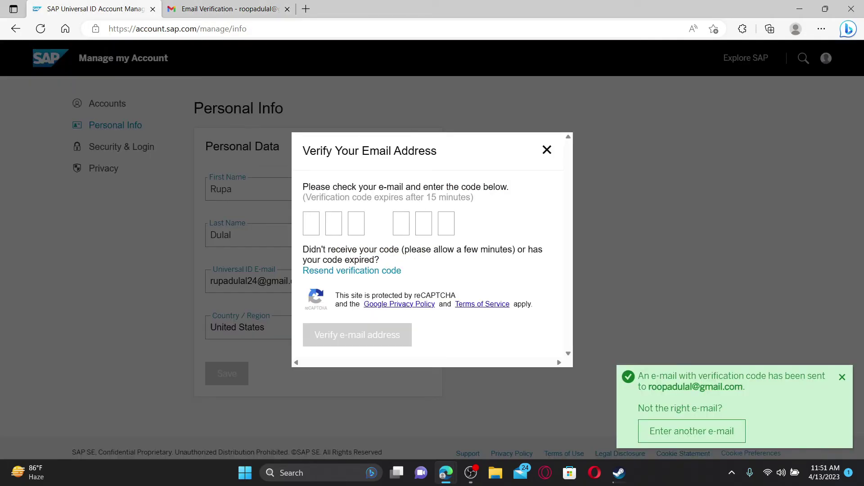
key(ctrl+v)
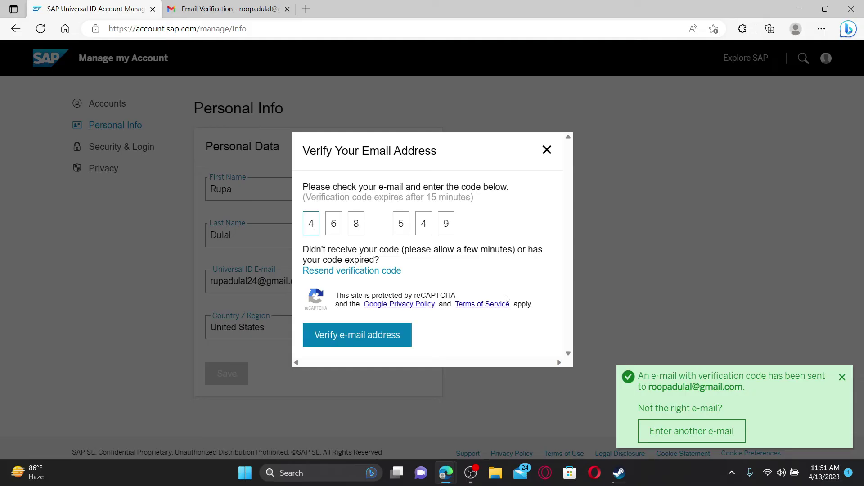
click(352, 338)
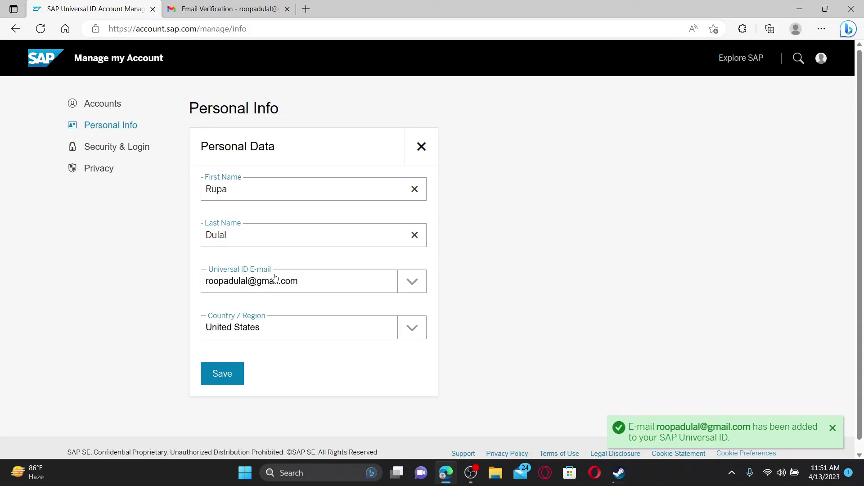
Step: Save the personal data with the new primary Gmail address, then minimize Edge
click(226, 375)
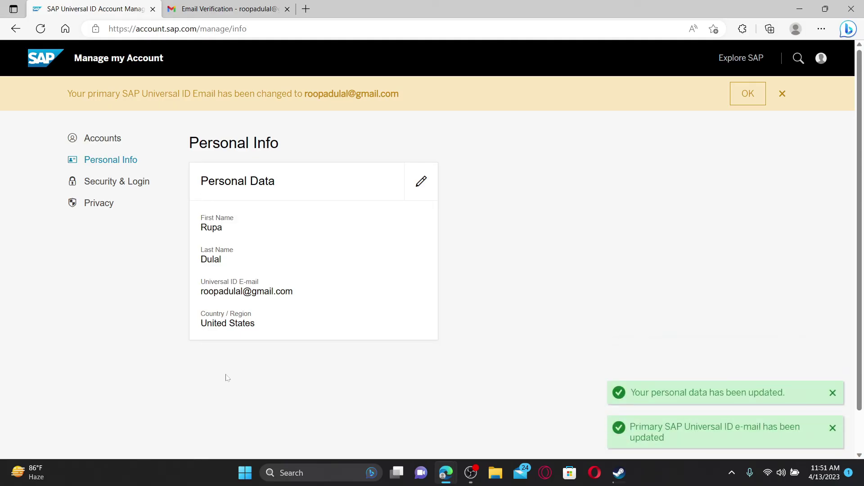
click(800, 9)
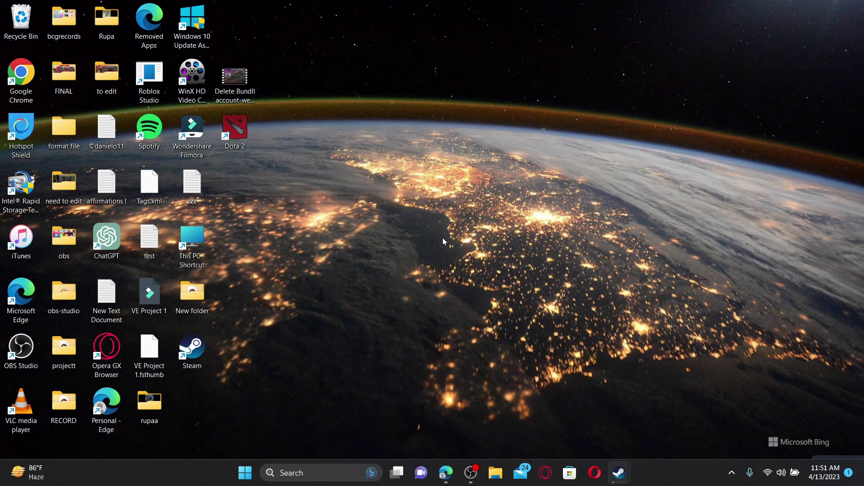